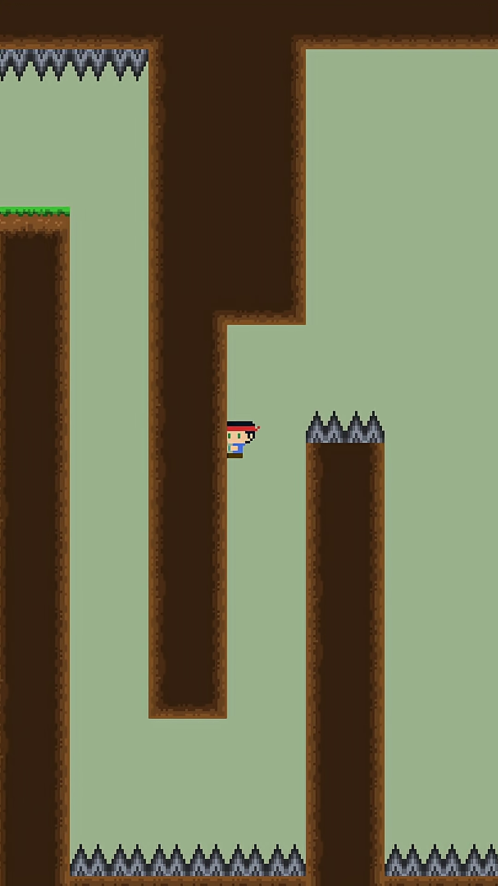
click(249, 442)
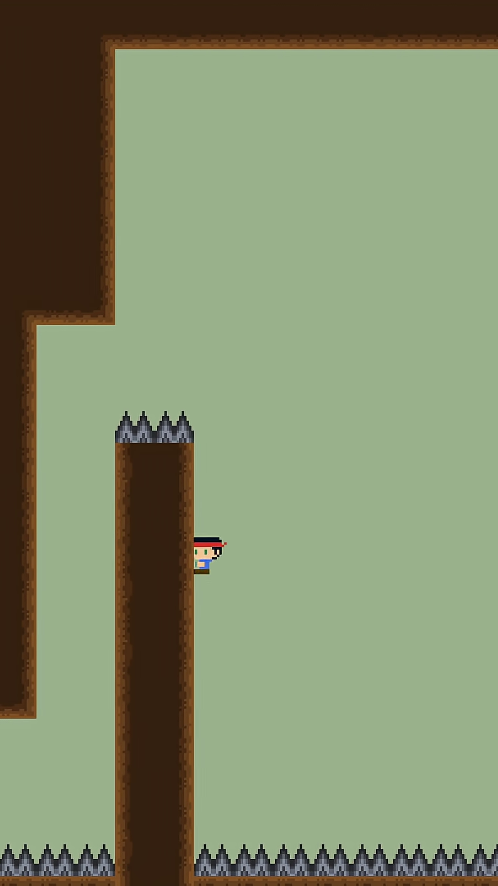
click(249, 443)
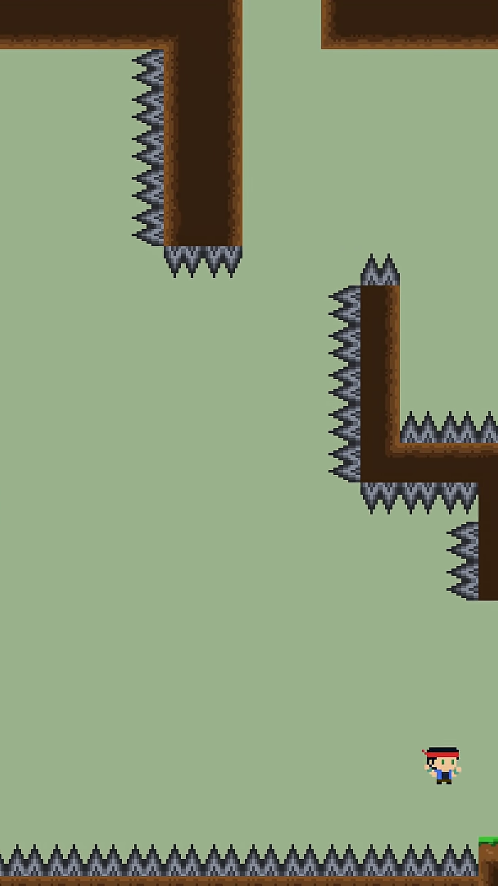
click(249, 443)
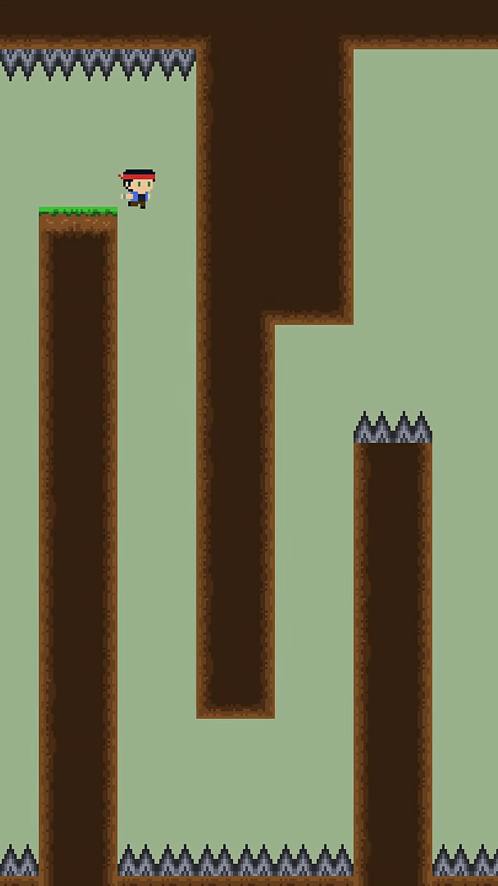
click(249, 443)
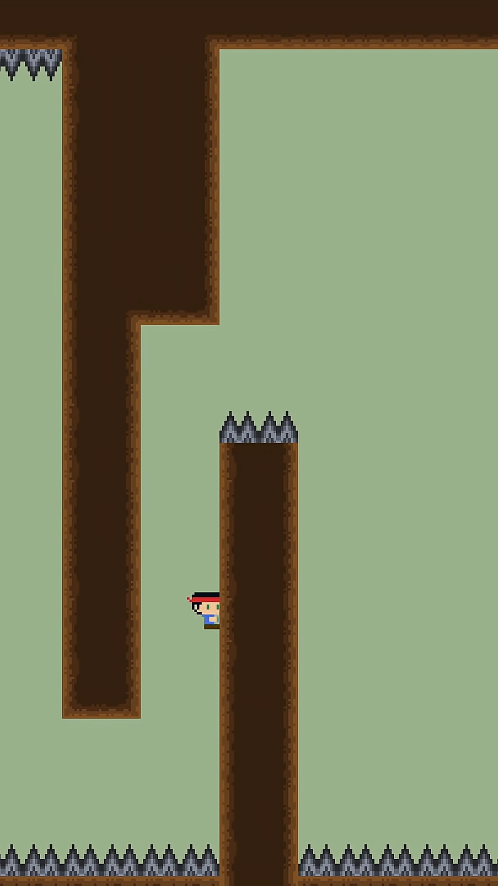
click(249, 443)
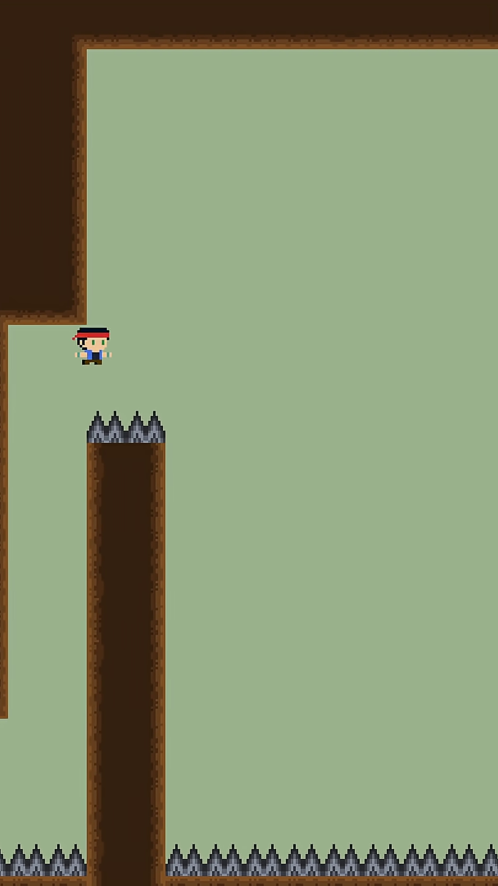
click(249, 443)
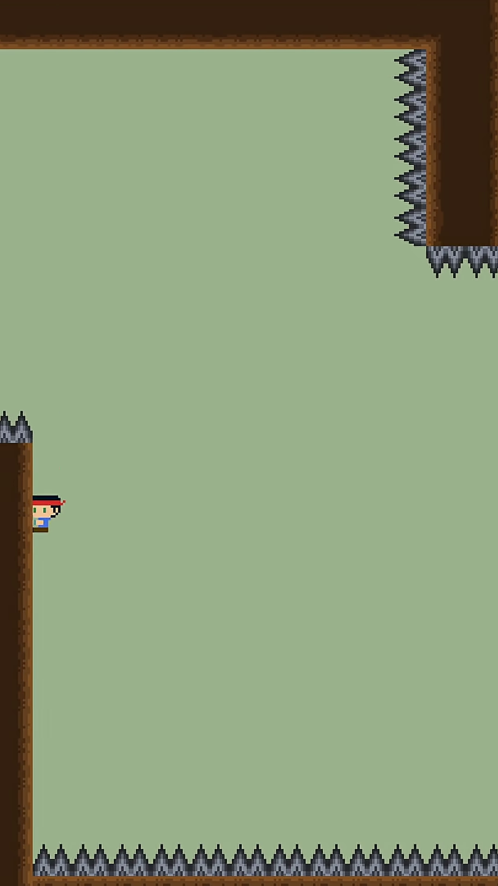